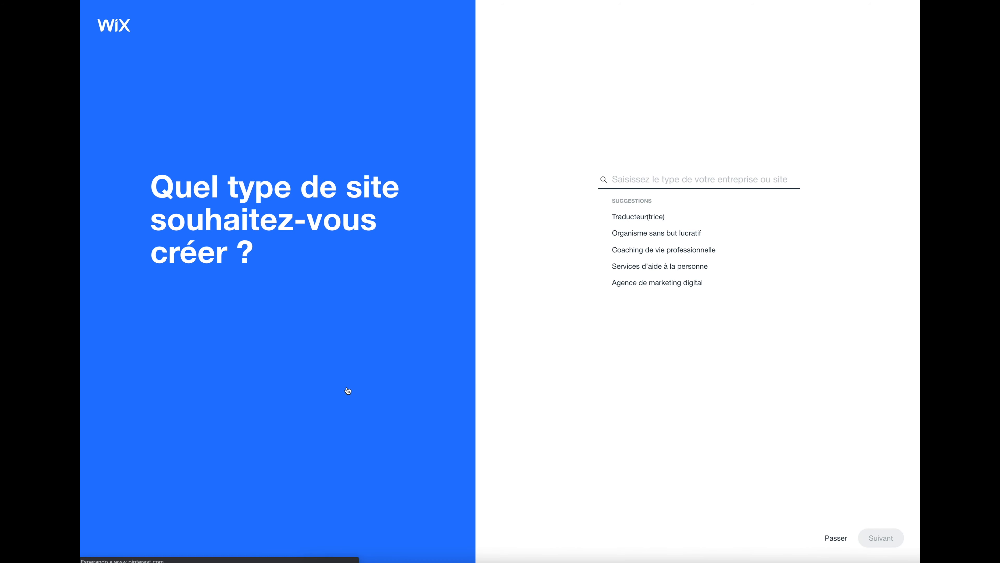
Step: Set the site type to "Consultant agricole et rural" and deselect the recommended Réservations and Chat features
click(622, 181)
text(Consultant agricol)
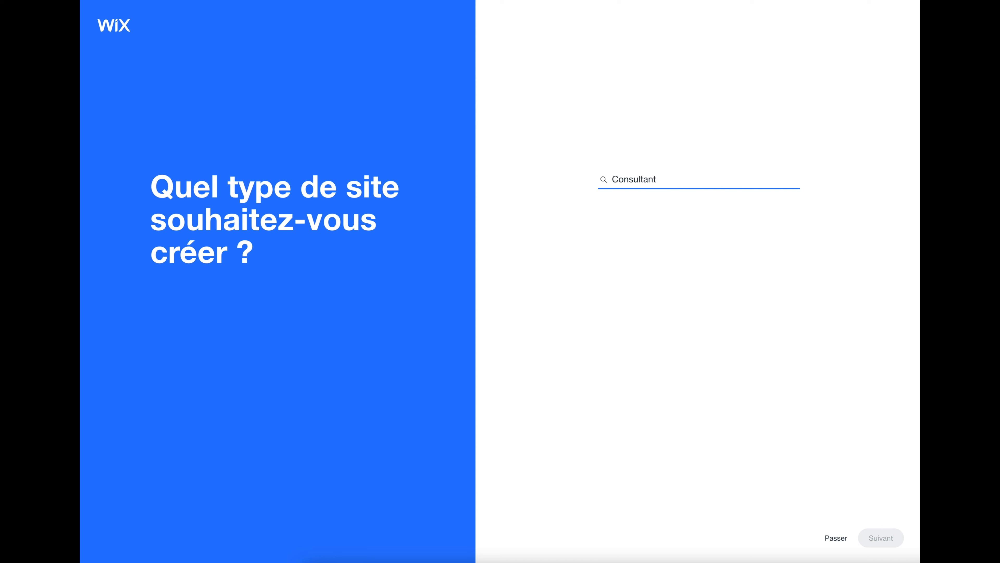
text(e et rural)
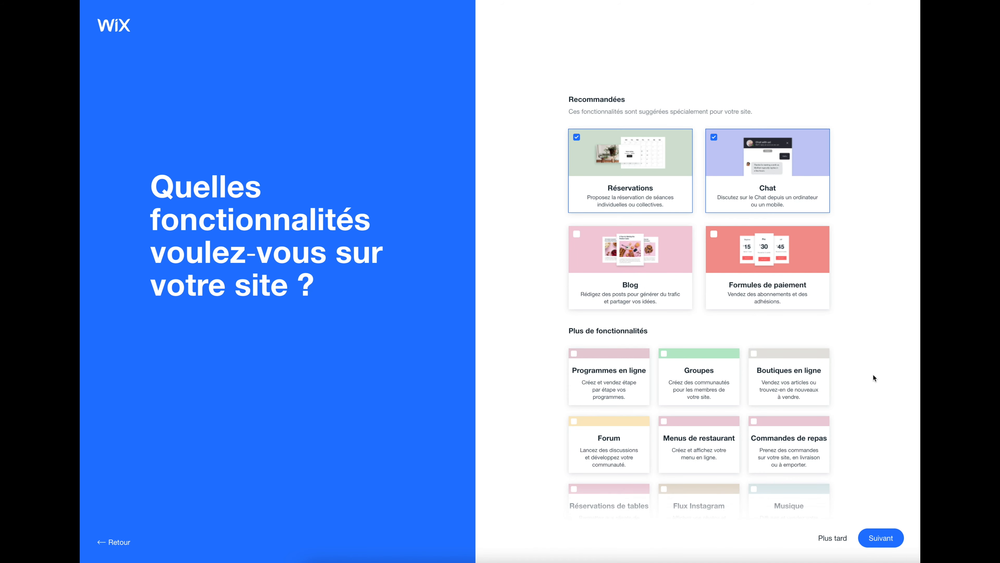
click(577, 137)
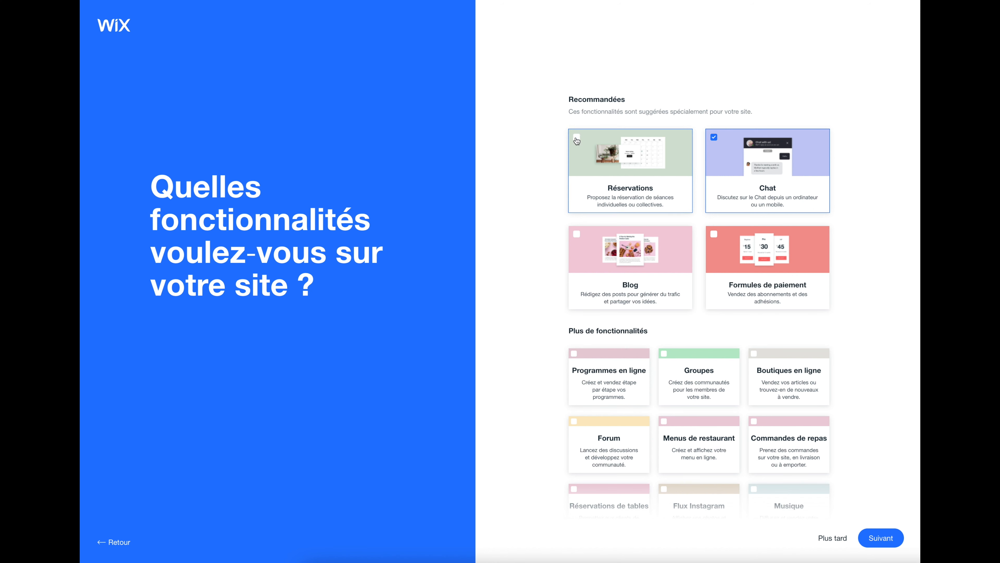
click(714, 139)
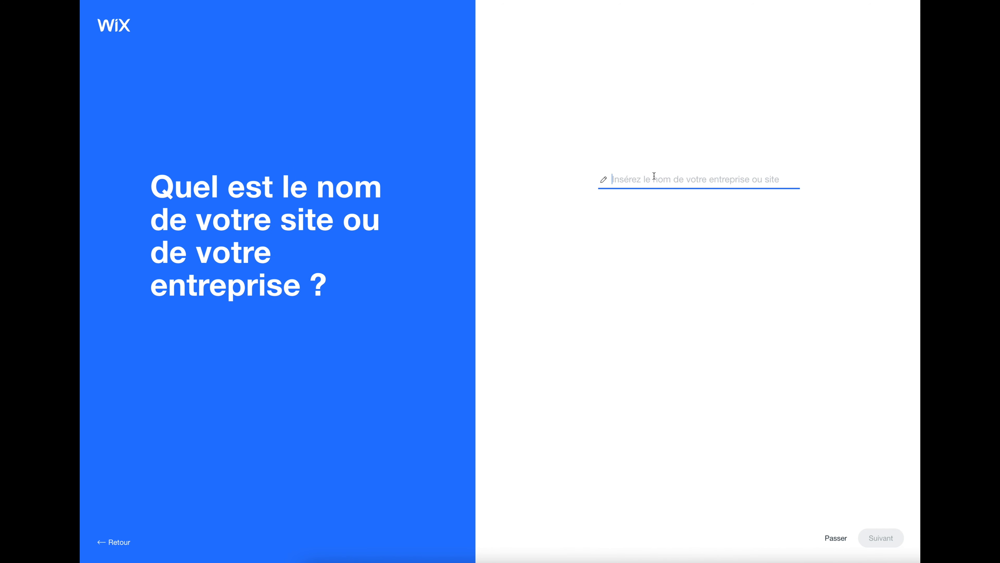
Step: Name the site "Vaïa" and continue past the content import without links, on to the phone number in the contact details
text(Vai)
text(aïa)
click(878, 538)
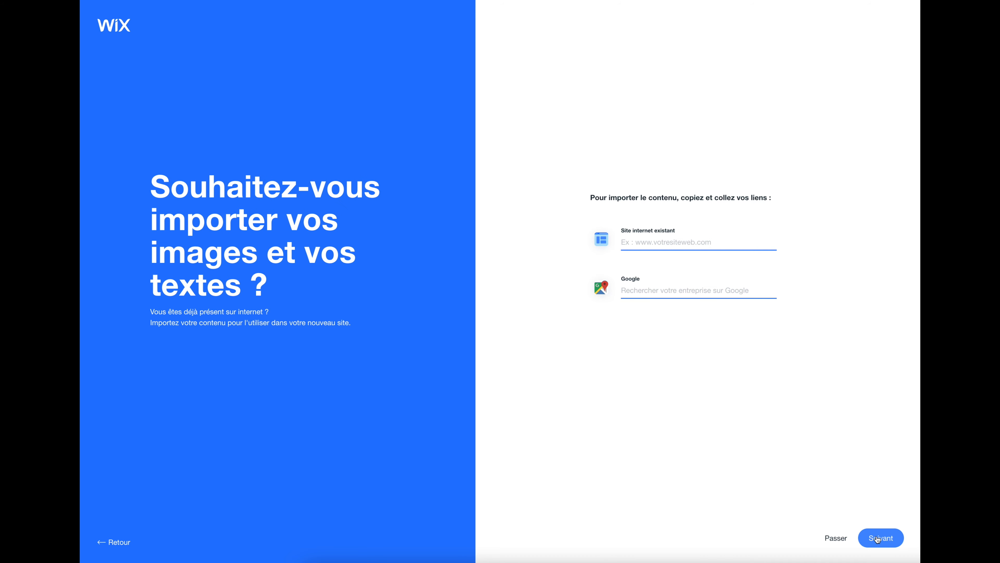
click(877, 539)
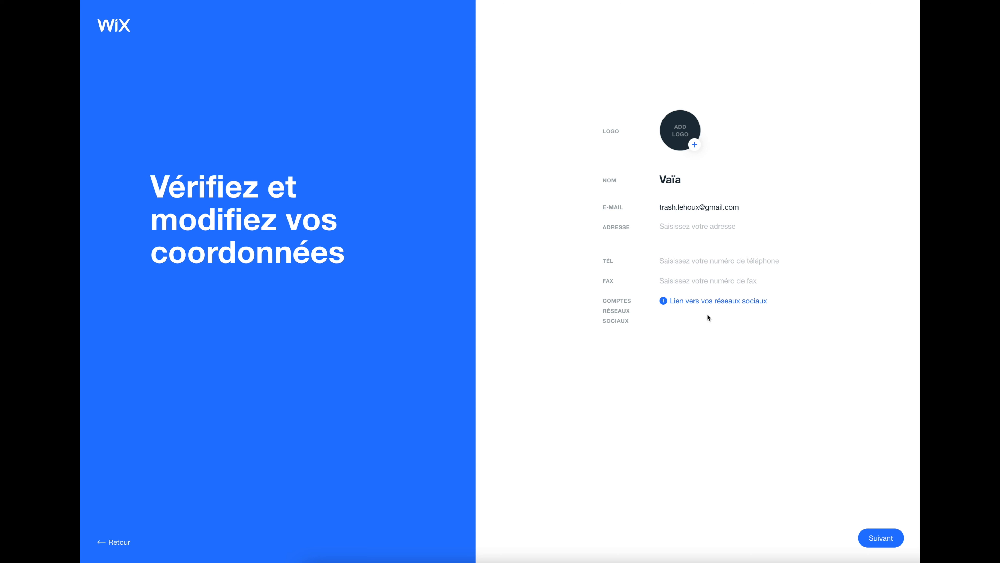
click(674, 259)
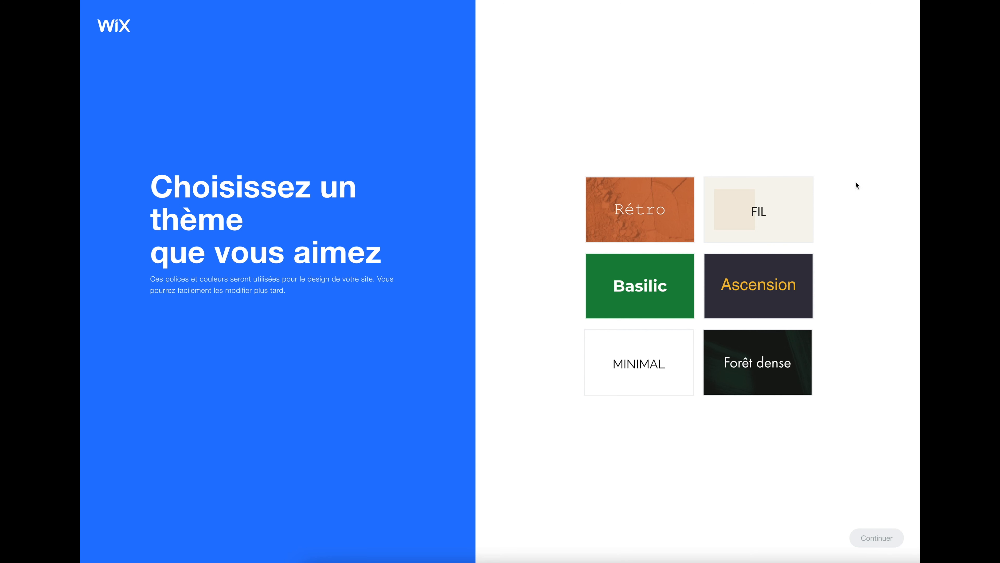
Step: Compare the theme descriptions, choose the Rétro theme for the site and continue
mouse_move(686, 201)
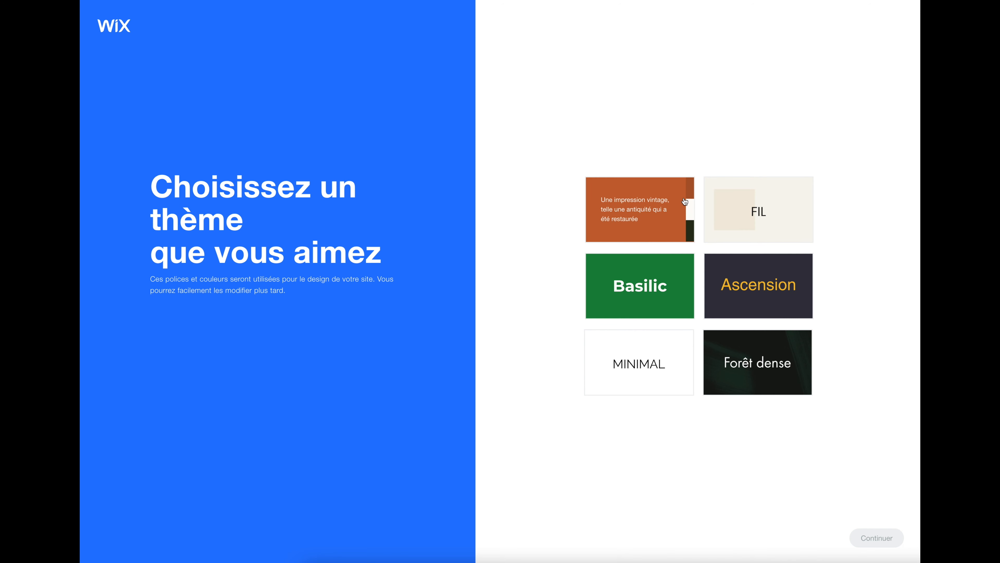
mouse_move(675, 371)
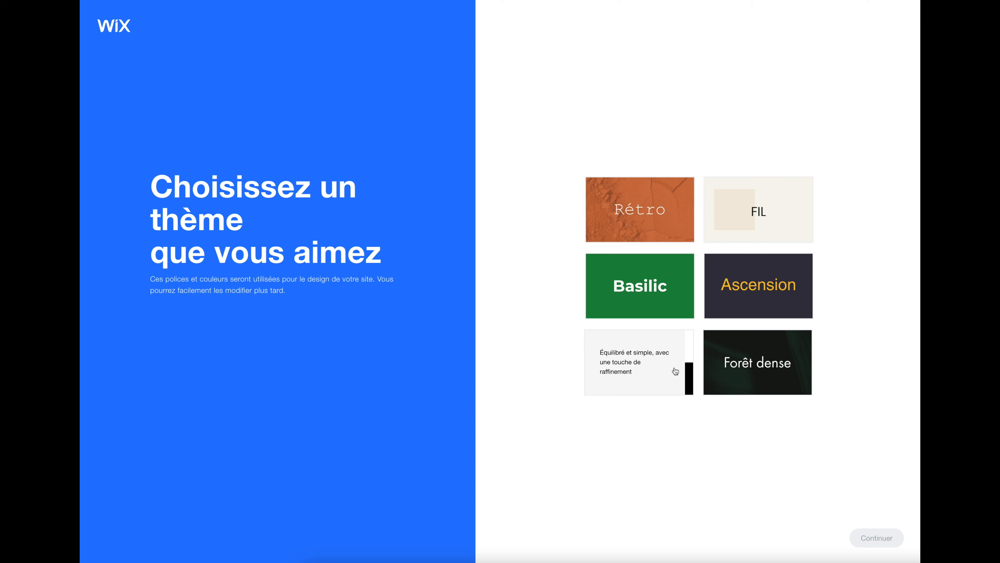
mouse_move(751, 311)
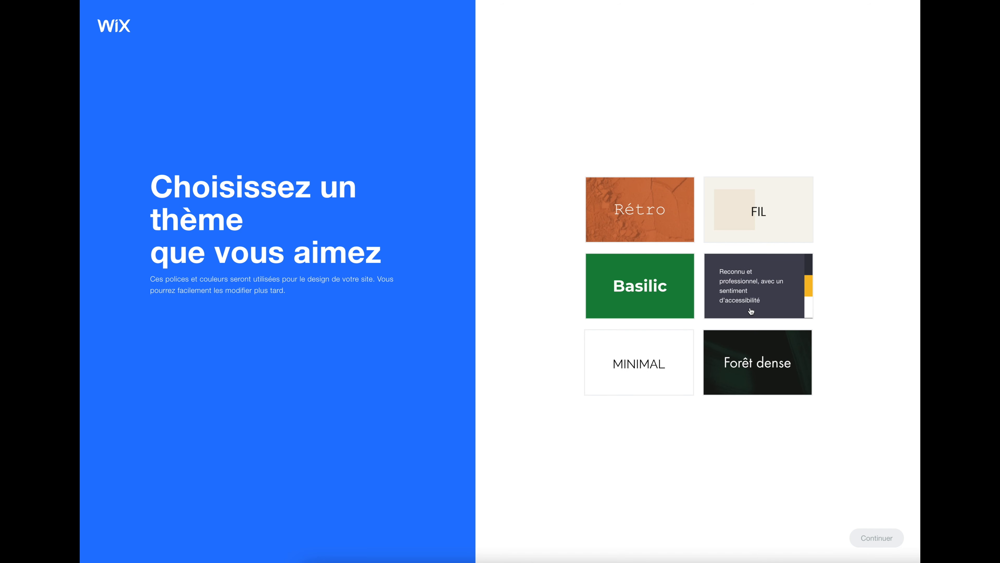
click(632, 194)
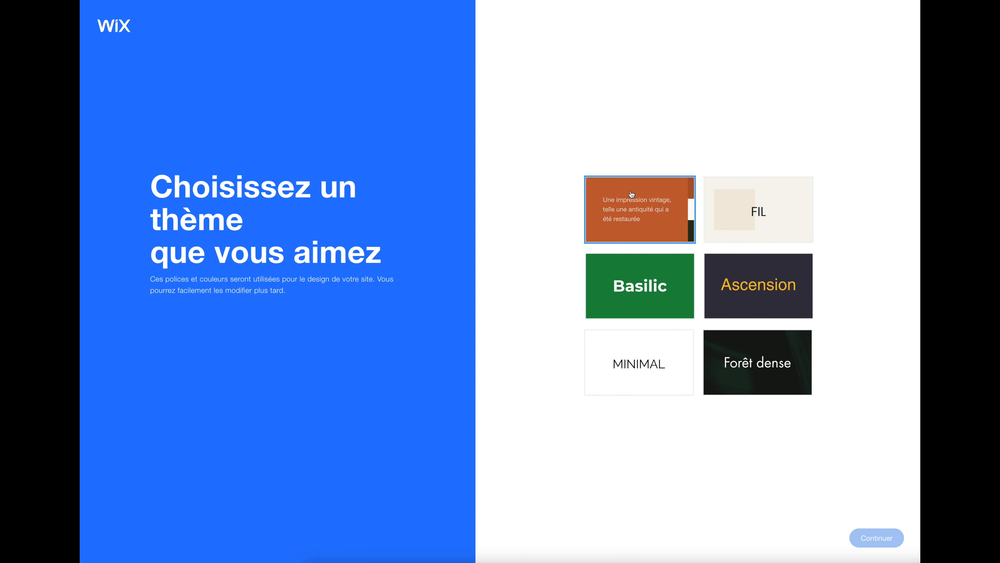
click(879, 537)
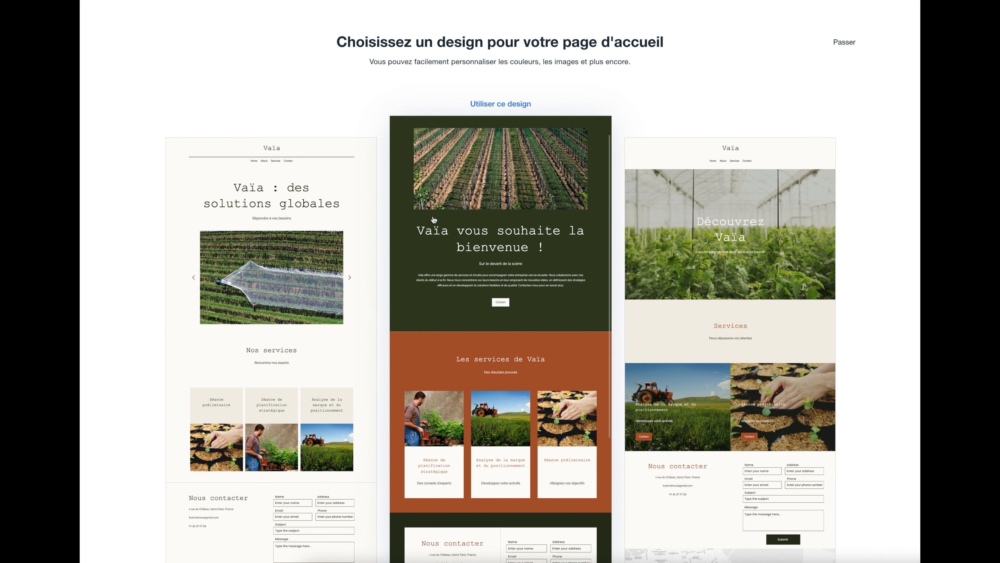
Step: Compare the three proposed homepage designs and use the dark green one with the "Vaïa vous souhaite la bienvenue !" heading
mouse_move(292, 252)
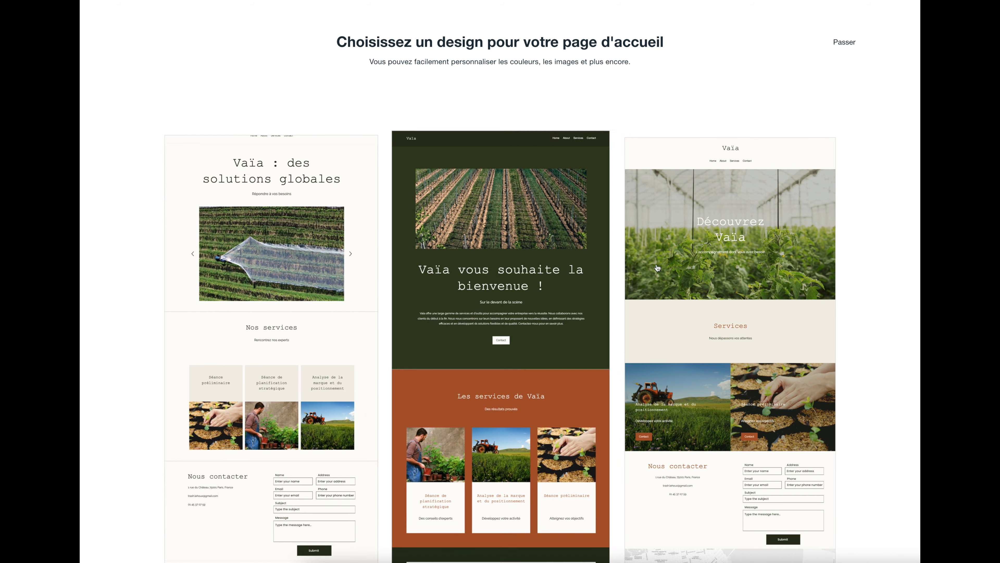
mouse_move(683, 268)
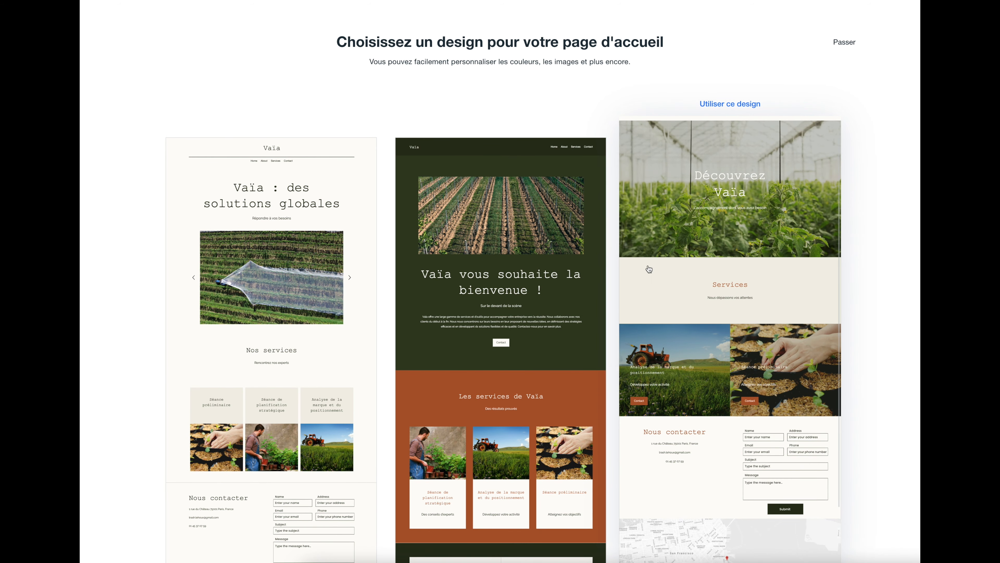
mouse_move(510, 271)
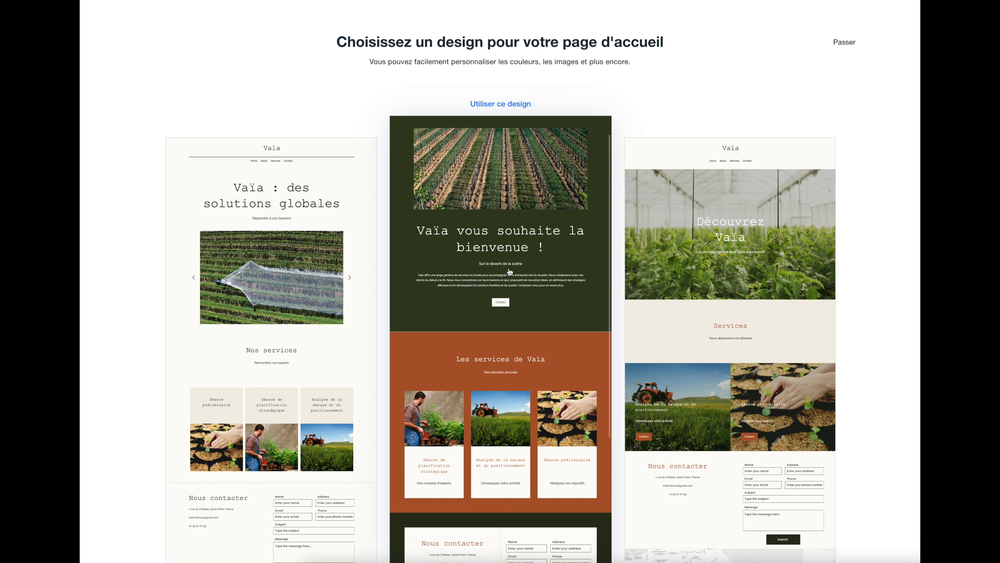
click(509, 271)
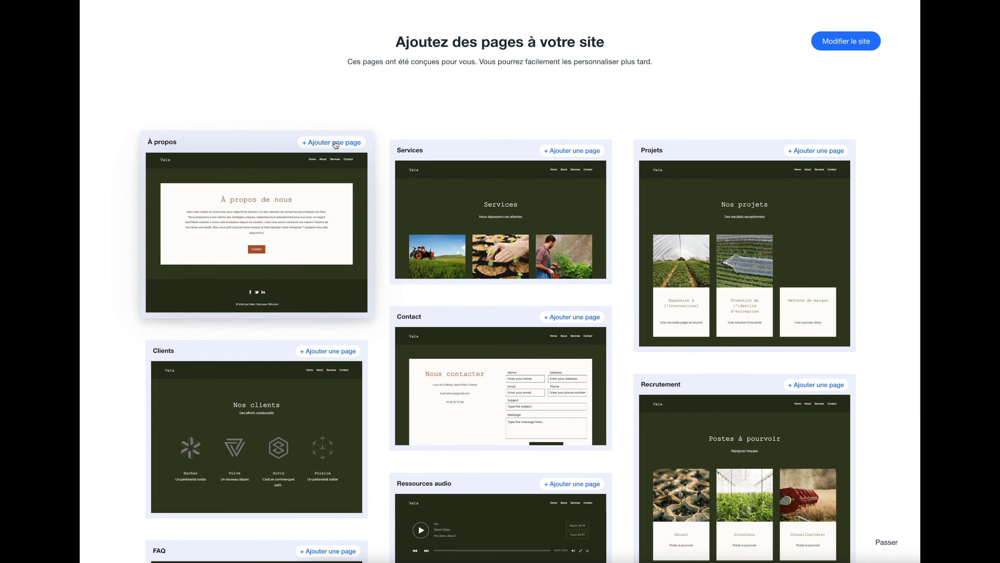
Step: Add the Services and Contact pages to the site and open it for editing
click(554, 146)
scroll(555, 149, down, 1)
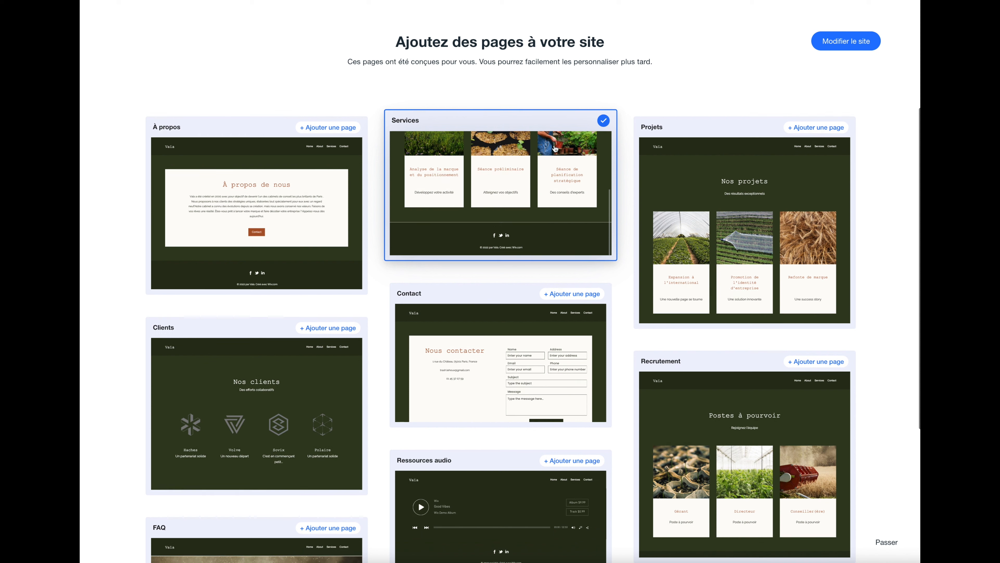
click(557, 288)
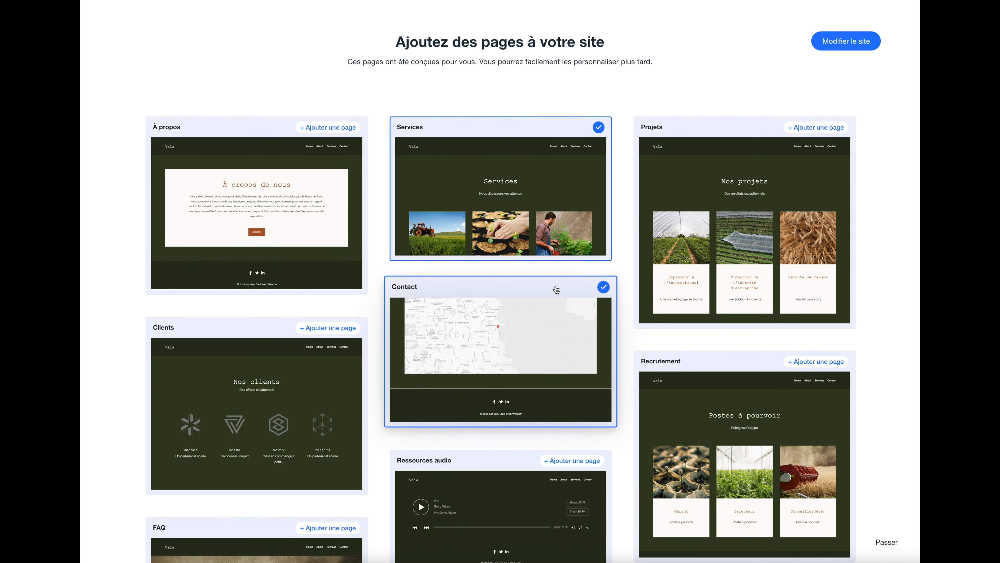
scroll(555, 289, down, 5)
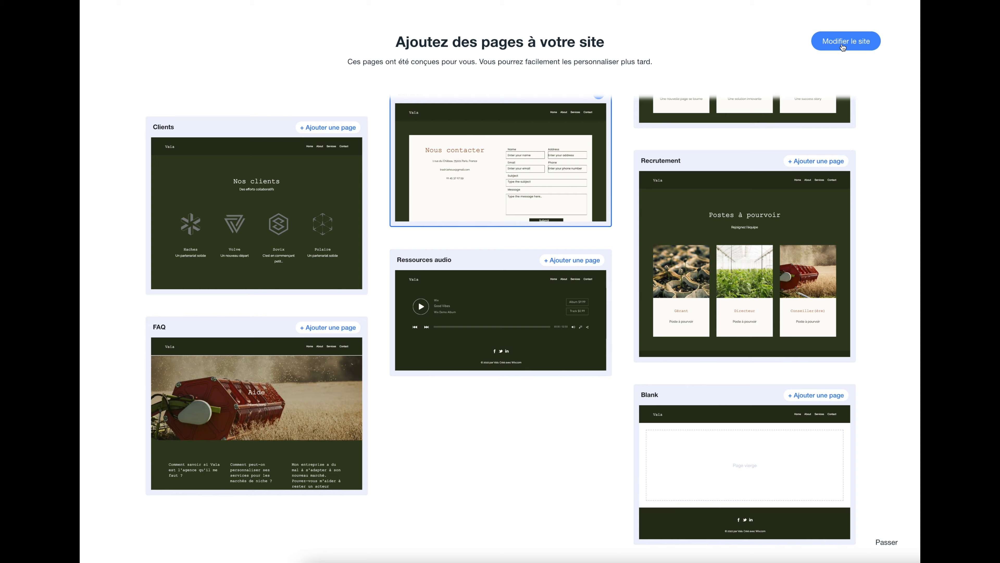
click(842, 43)
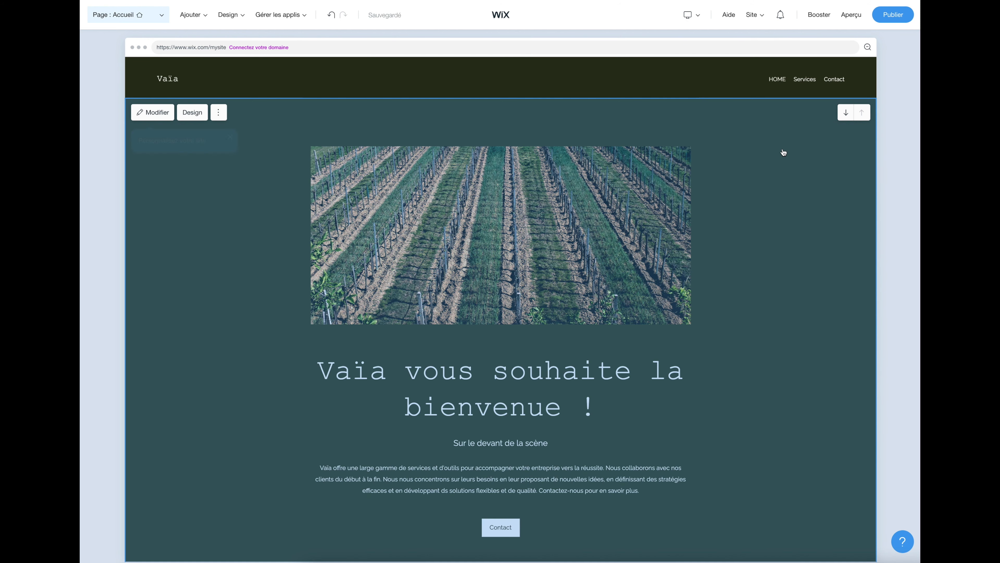
Step: Examine the generated home page's sections from the welcome banner downward and return to its start
scroll(782, 153, down, 3)
scroll(782, 153, down, 8)
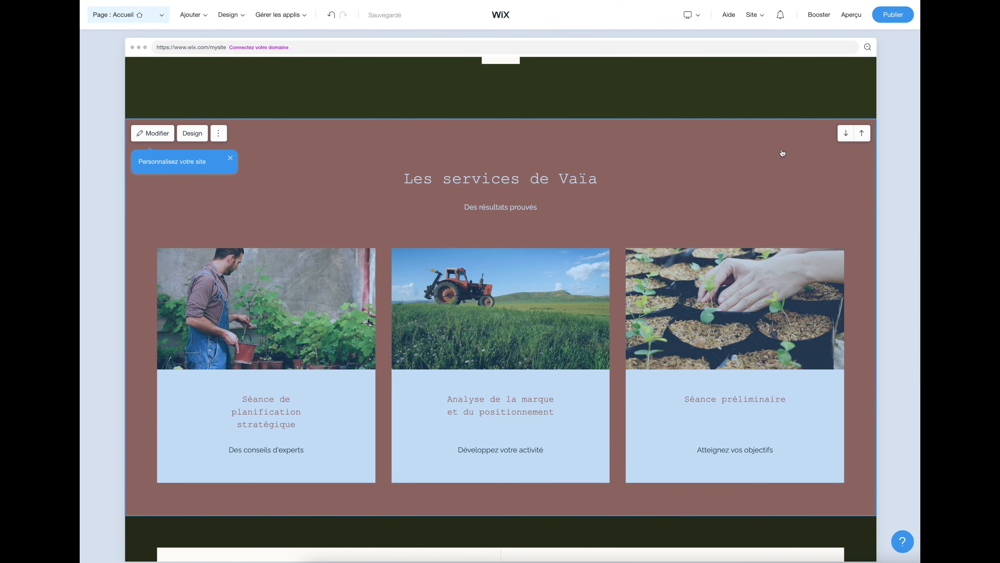
scroll(782, 152, down, 6)
scroll(782, 153, up, 16)
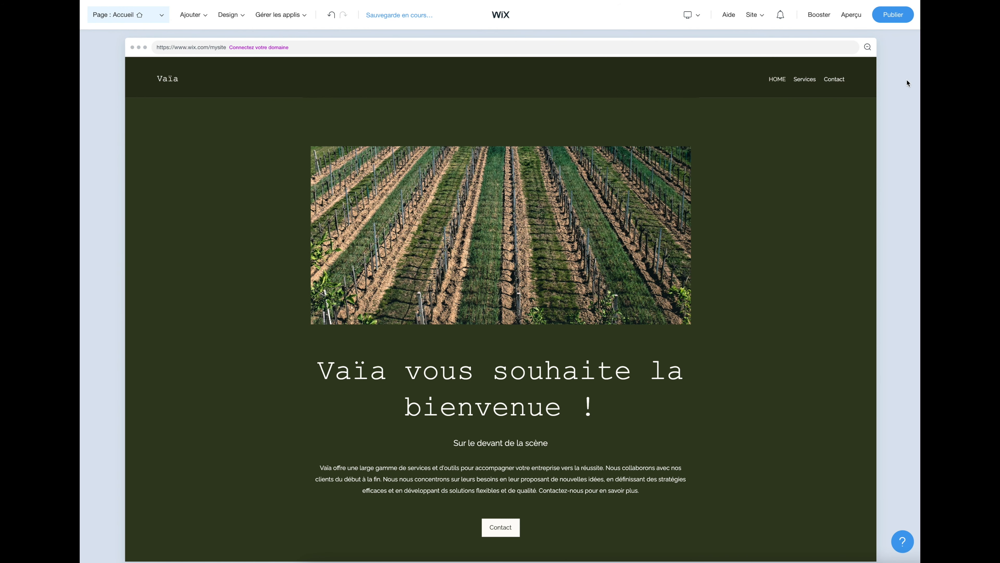
Step: Switch the editor to the mobile version of the site and dismiss both introductory tips
click(699, 16)
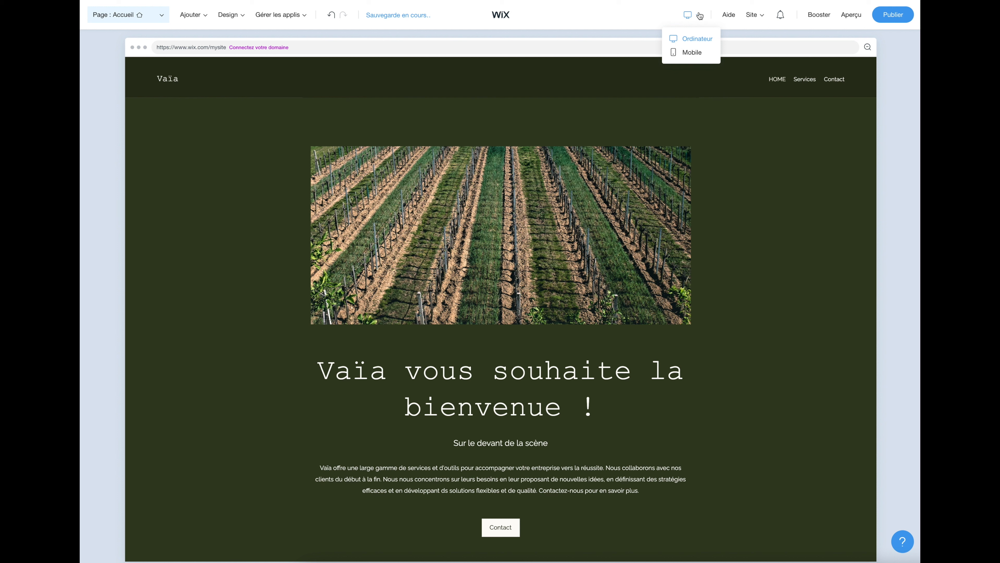
click(694, 52)
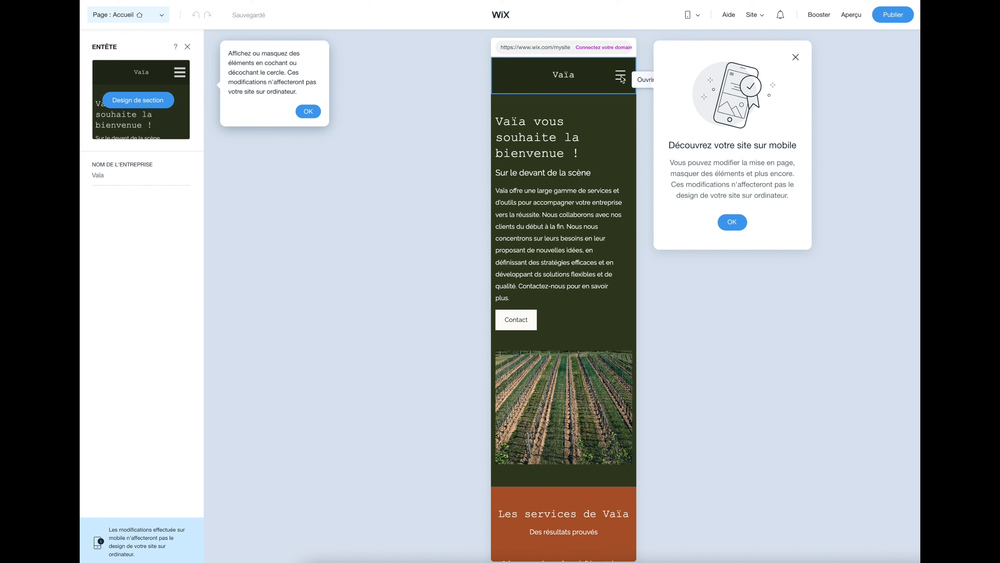
click(732, 222)
click(307, 112)
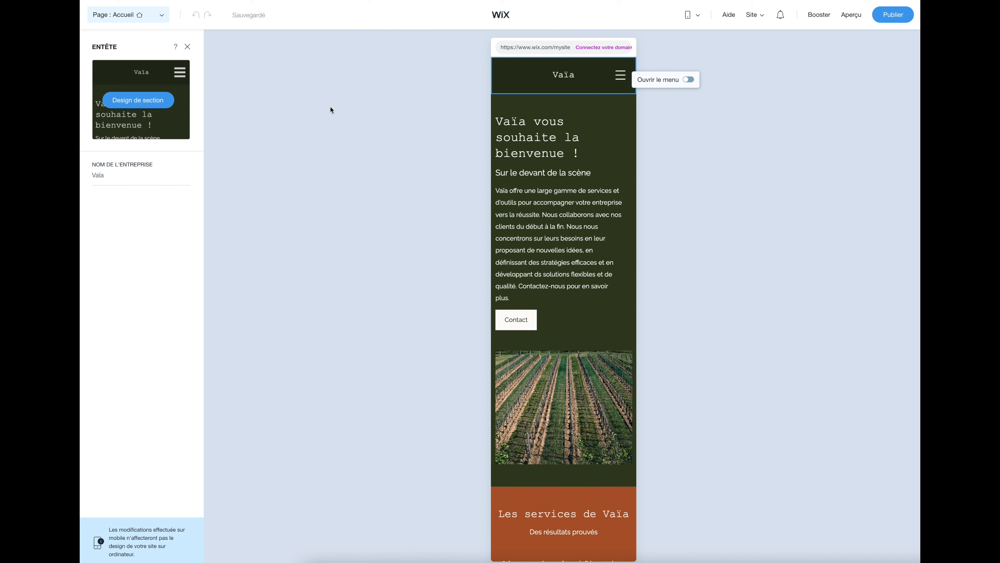
Step: Preview the mobile header's navigation menu opened and closed, leaving it closed
click(689, 80)
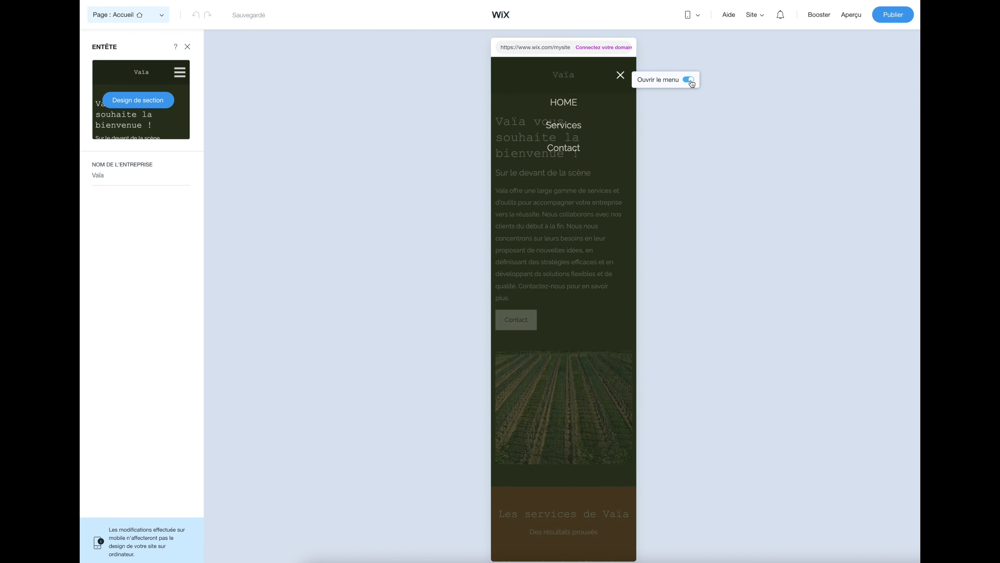
click(690, 82)
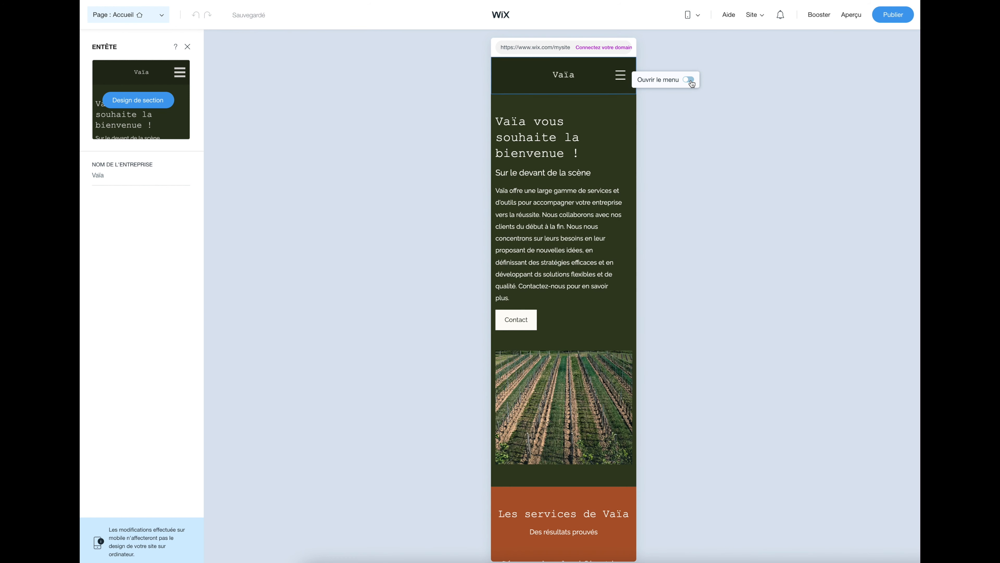
click(690, 80)
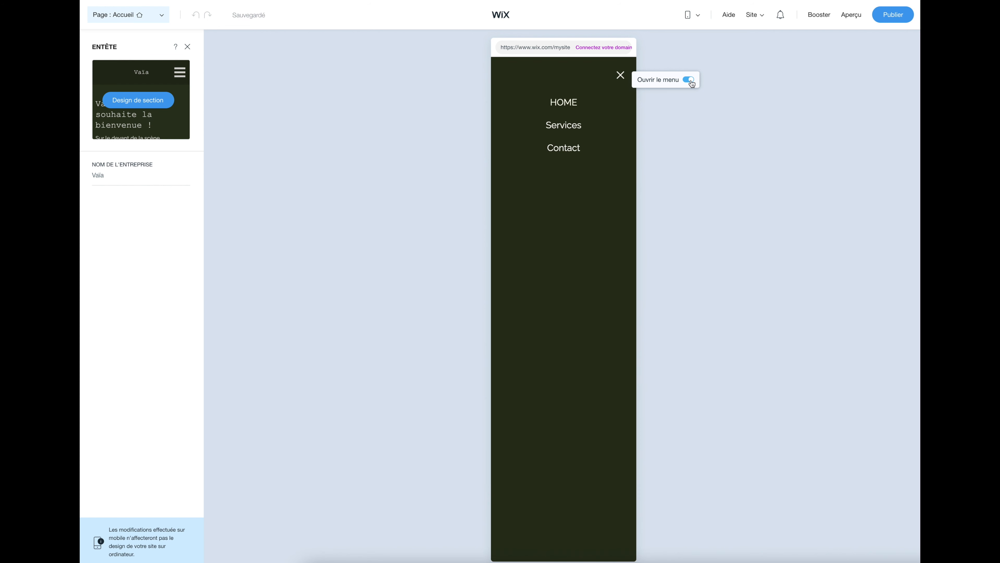
click(689, 82)
Step: Switch the editor back to the desktop (Ordinateur) version of the site
mouse_move(689, 20)
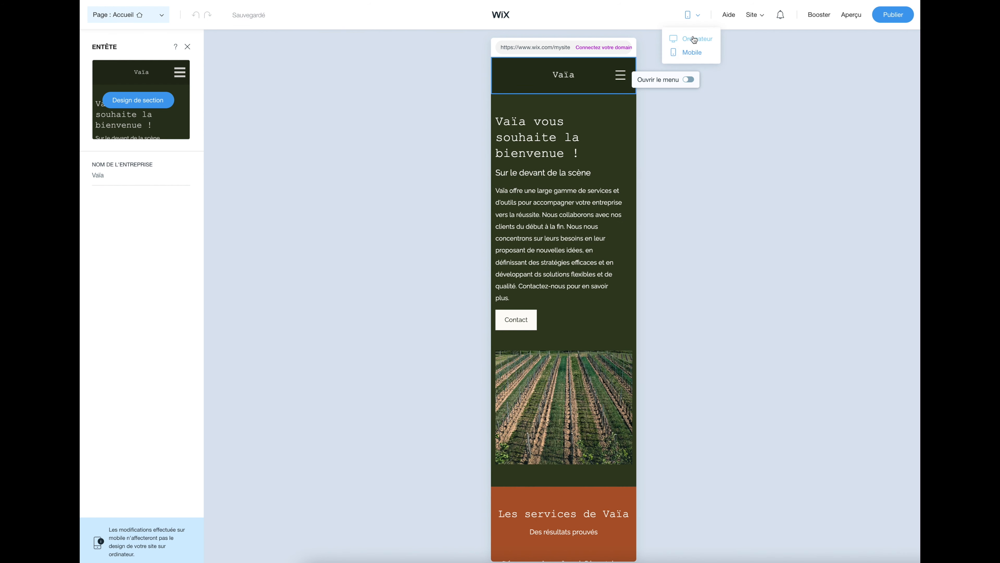